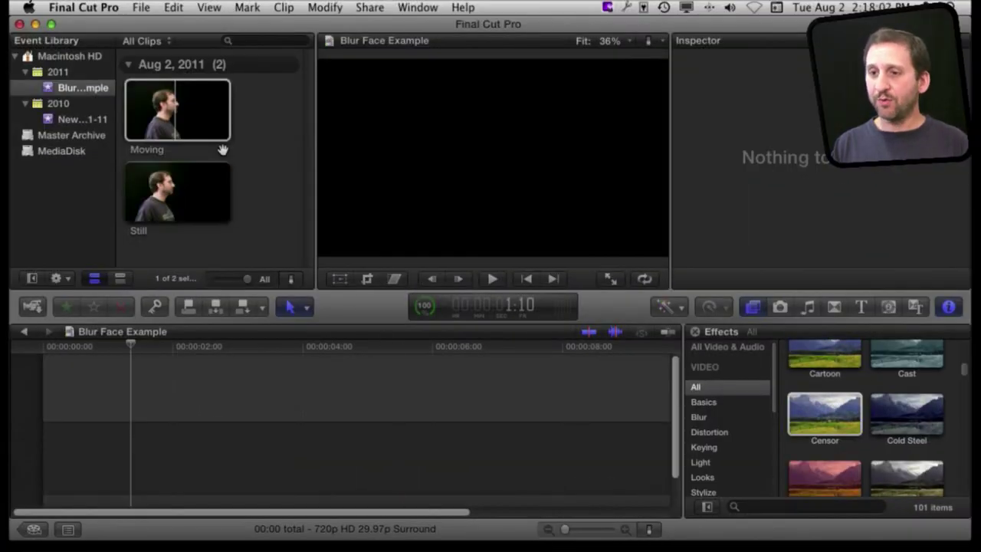
- Preview the Still and Moving clips, then drag the Still clip into the Blur Face Example timeline
click(164, 181)
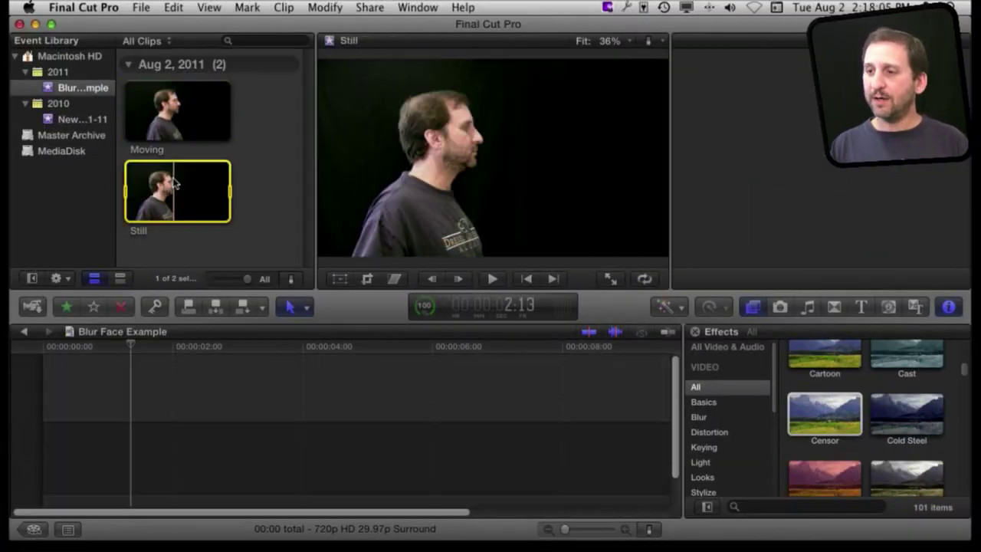
click(170, 141)
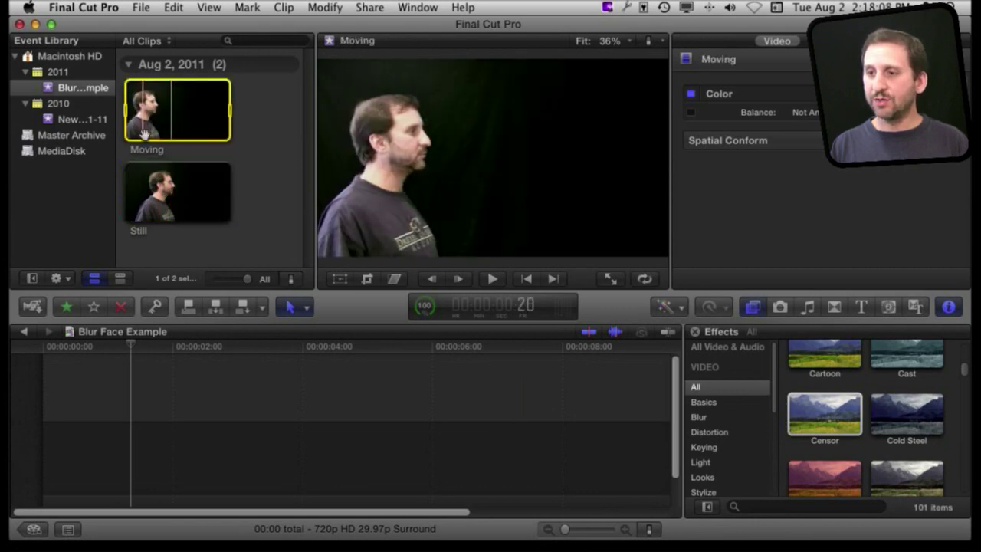
click(211, 195)
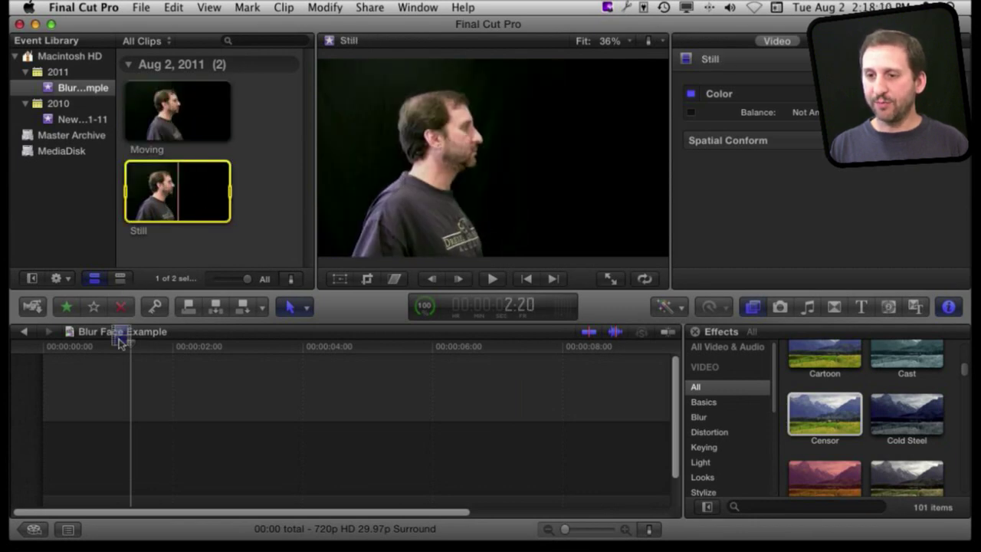
drag(120, 342, 79, 432)
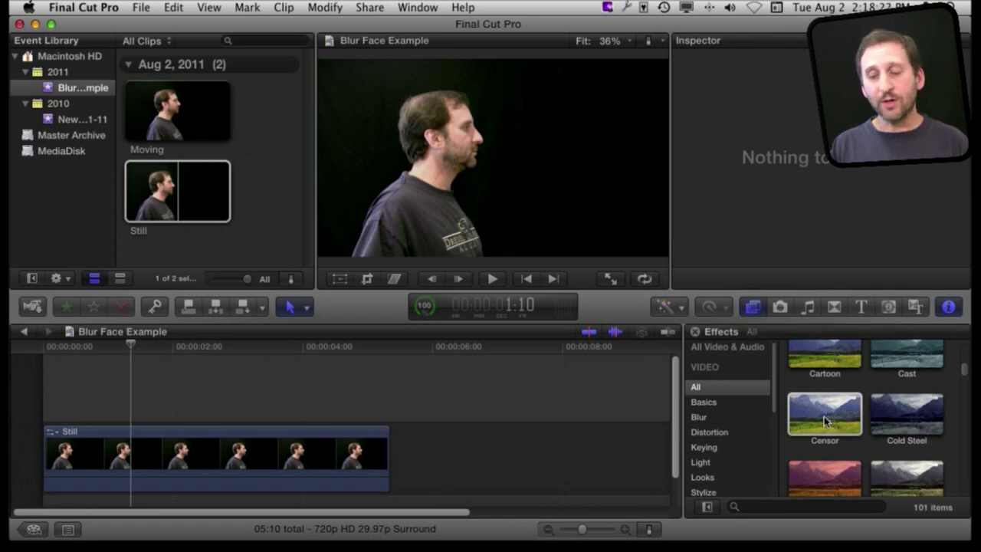
- Apply Censor to the Still clip and centre its radius-250 pixelation on the man's face
drag(825, 420, 235, 462)
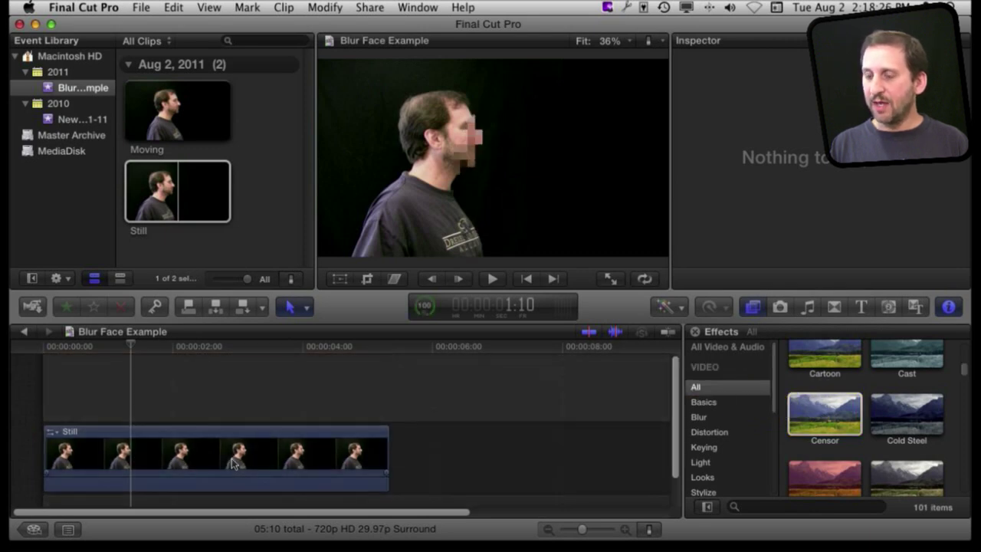
click(234, 463)
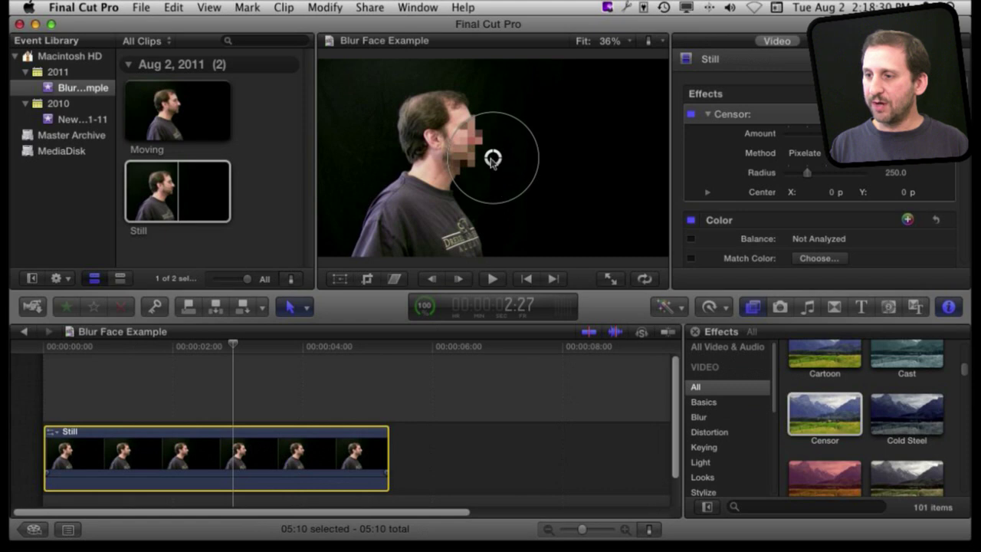
drag(492, 158, 457, 143)
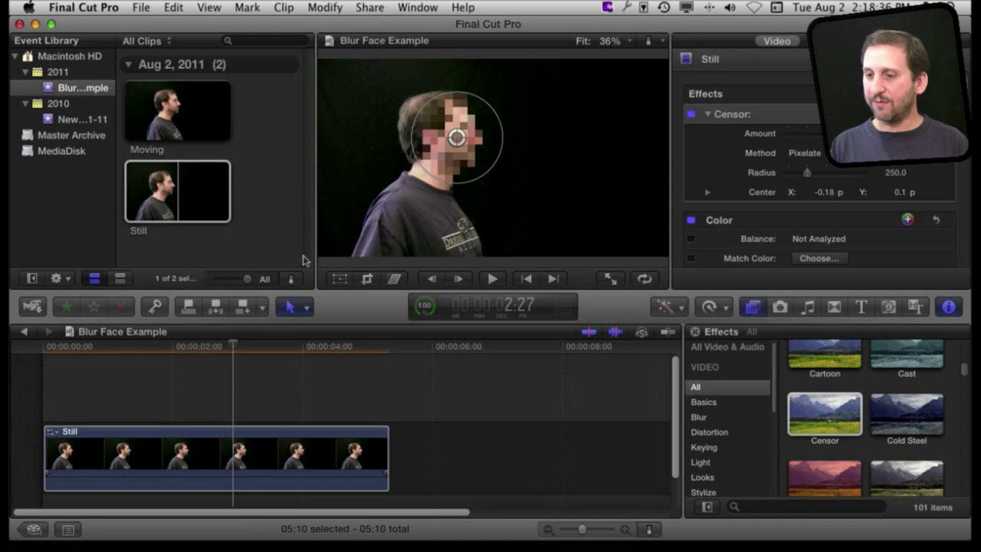
drag(233, 347, 147, 342)
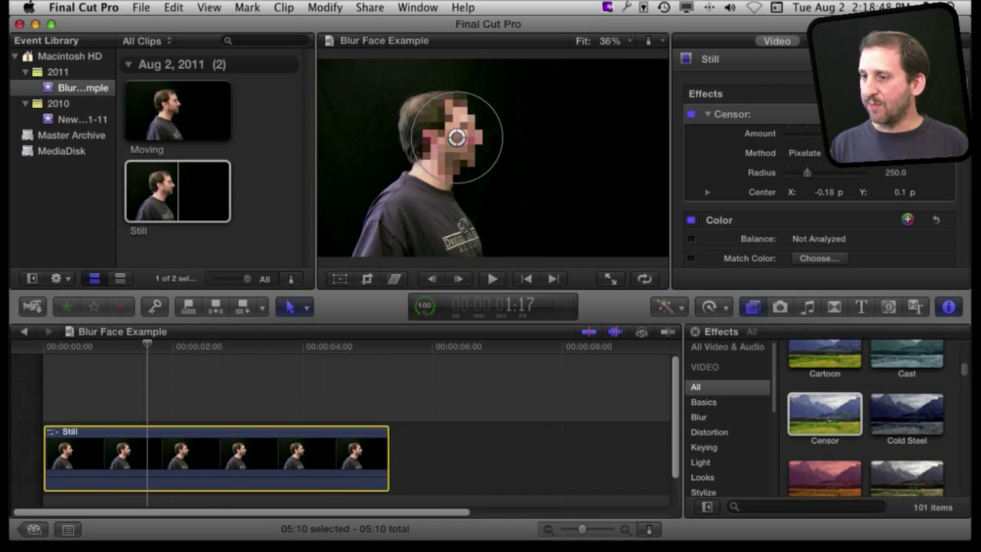
- Lower the Censor amount, try the Blur method, return to Pixelate, and shrink the radius to 136
mouse_move(812, 133)
mouse_down()
mouse_move(785, 138)
mouse_move(831, 134)
mouse_up()
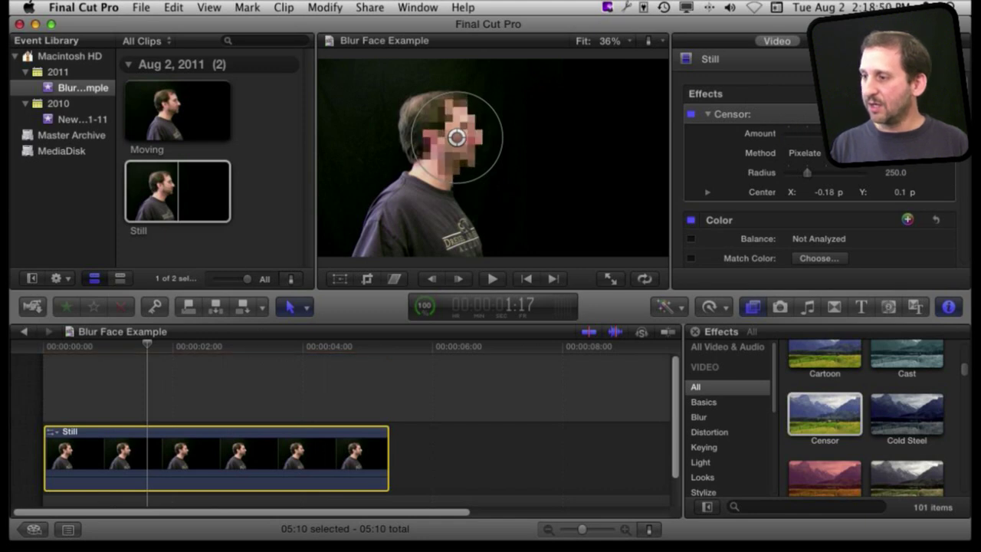
click(805, 153)
click(814, 165)
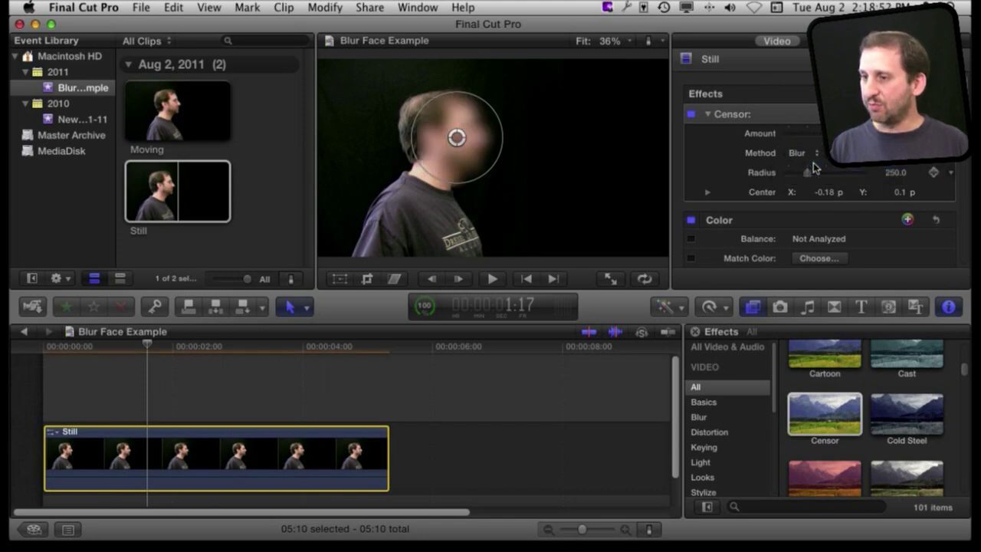
click(813, 153)
click(802, 140)
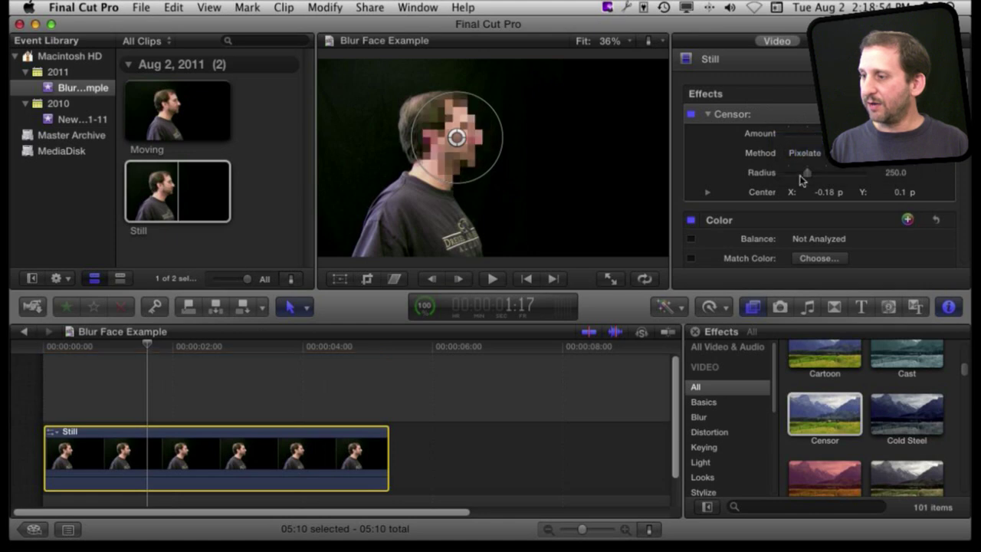
mouse_move(807, 175)
mouse_down()
mouse_move(823, 175)
mouse_move(798, 176)
mouse_move(812, 177)
mouse_up()
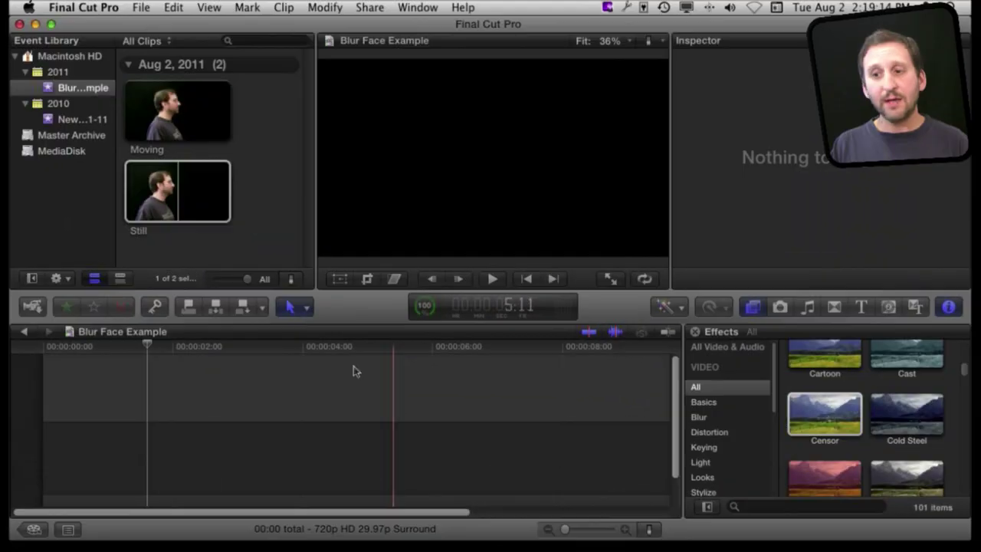
- Add the Moving clip to the empty timeline, apply Censor to it, and select it at the start
click(149, 126)
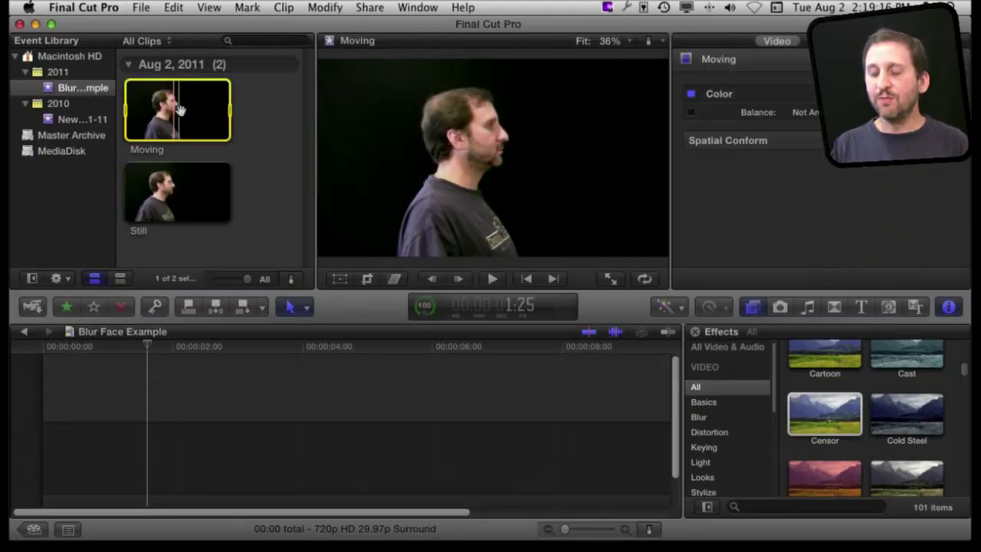
drag(68, 422, 69, 454)
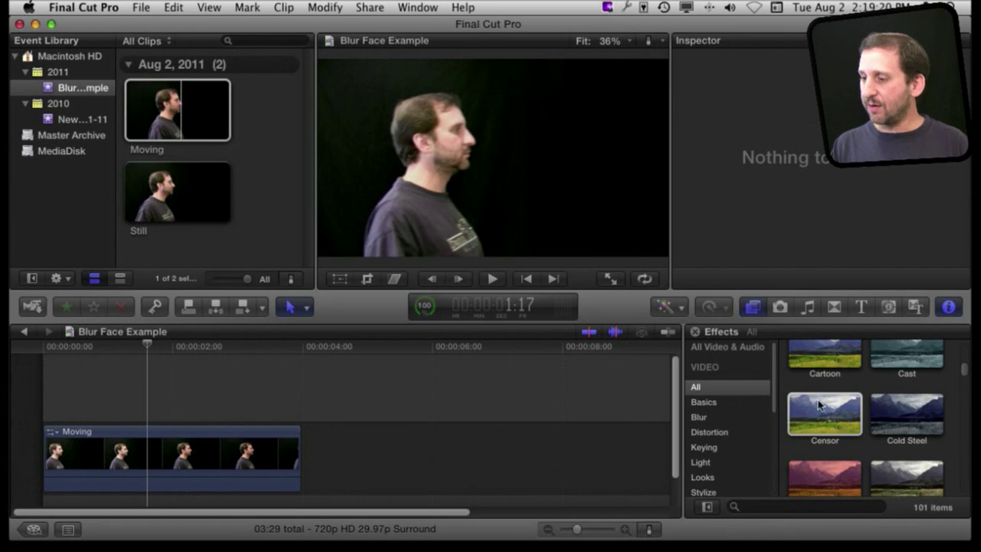
drag(818, 399, 215, 453)
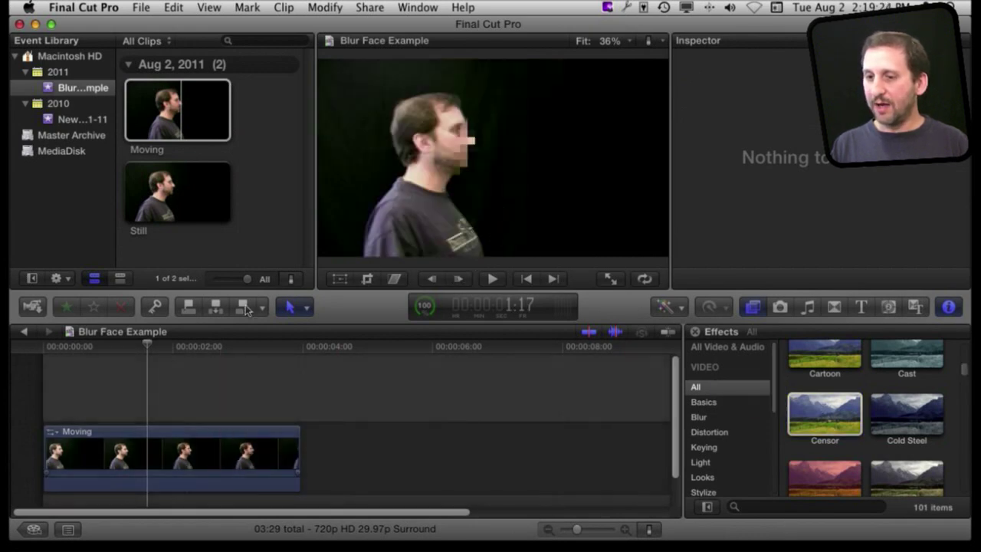
drag(143, 346, 45, 349)
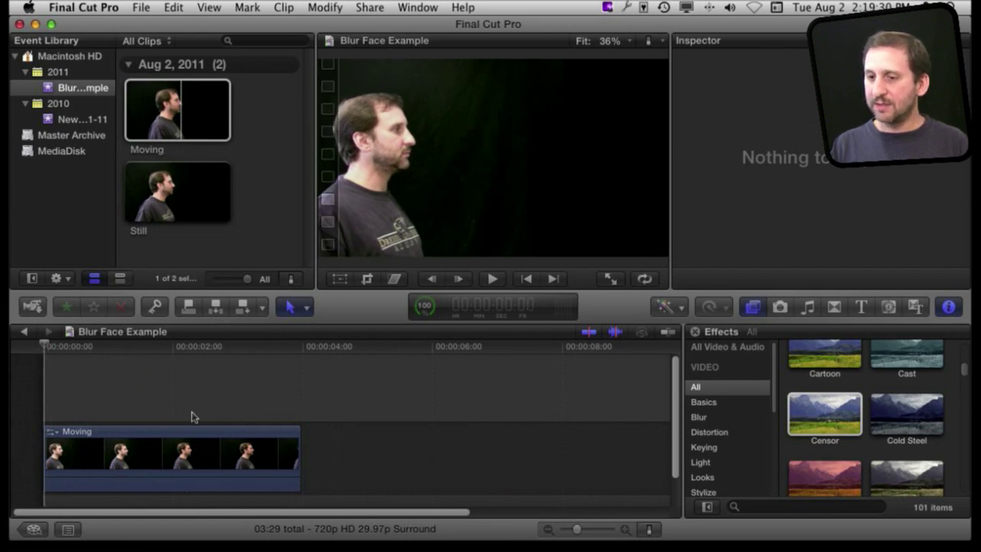
click(57, 446)
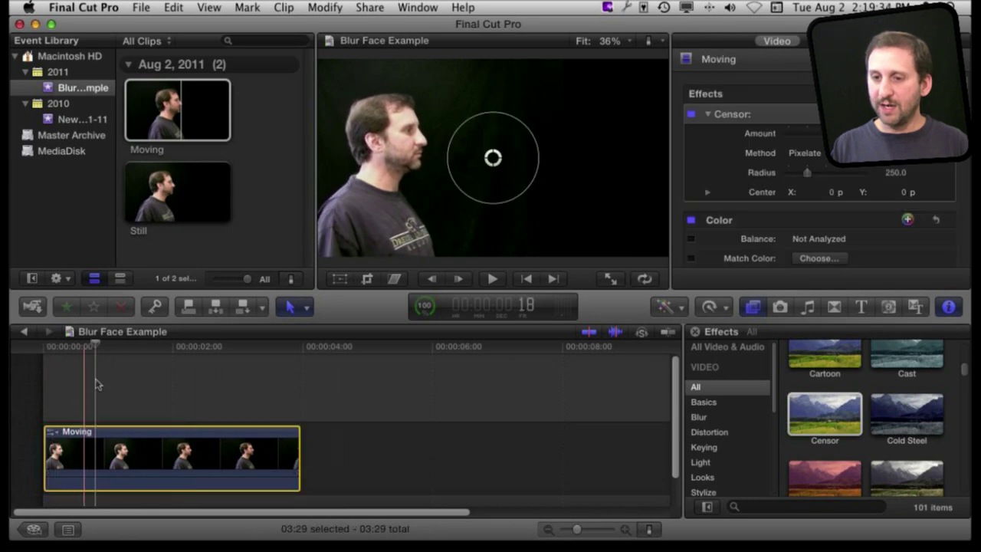
click(95, 348)
drag(96, 348, 34, 349)
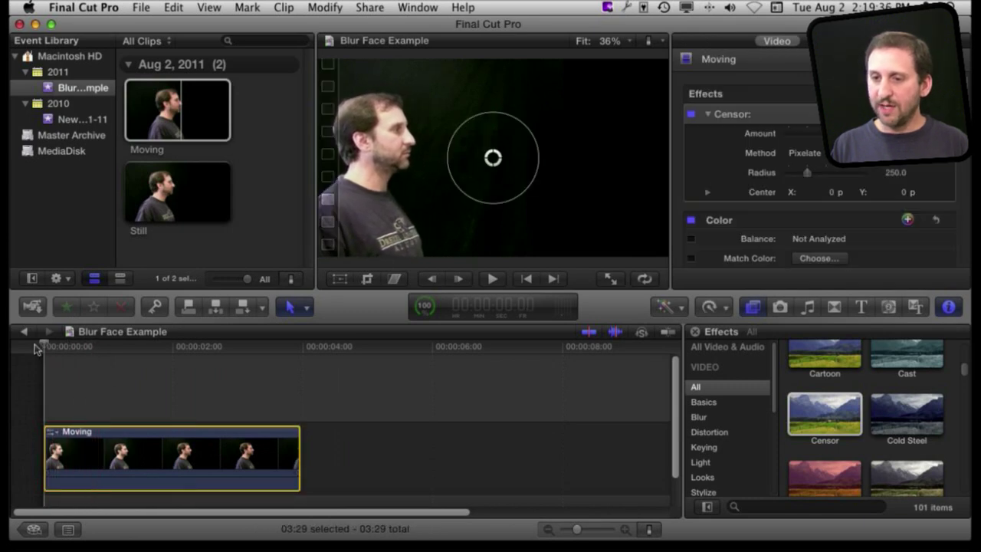
drag(493, 158, 389, 144)
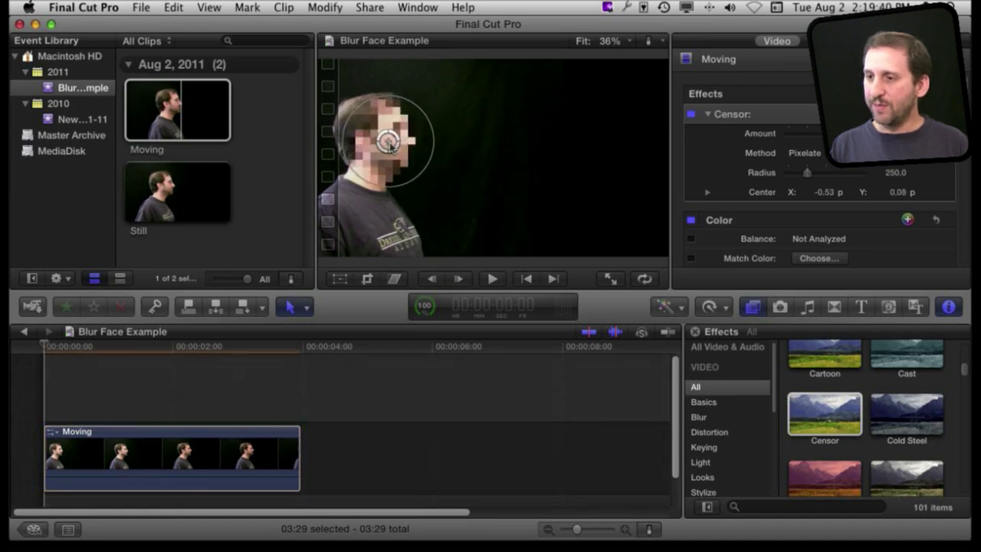
click(46, 347)
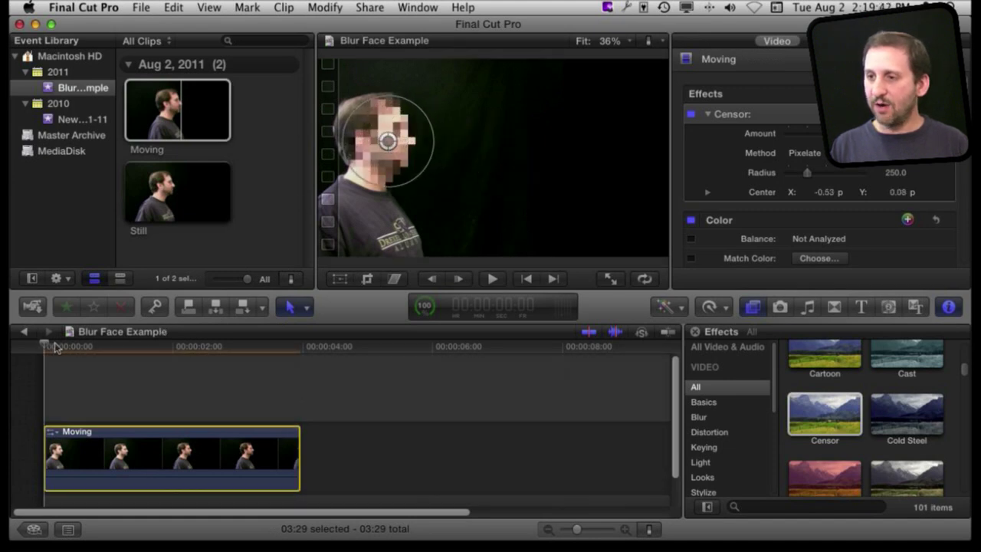
key(space)
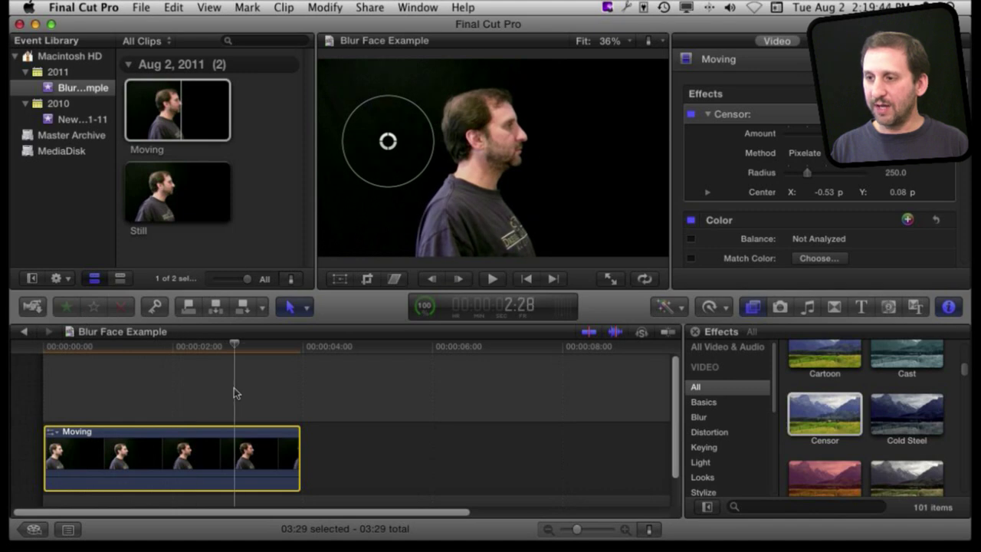
key(space)
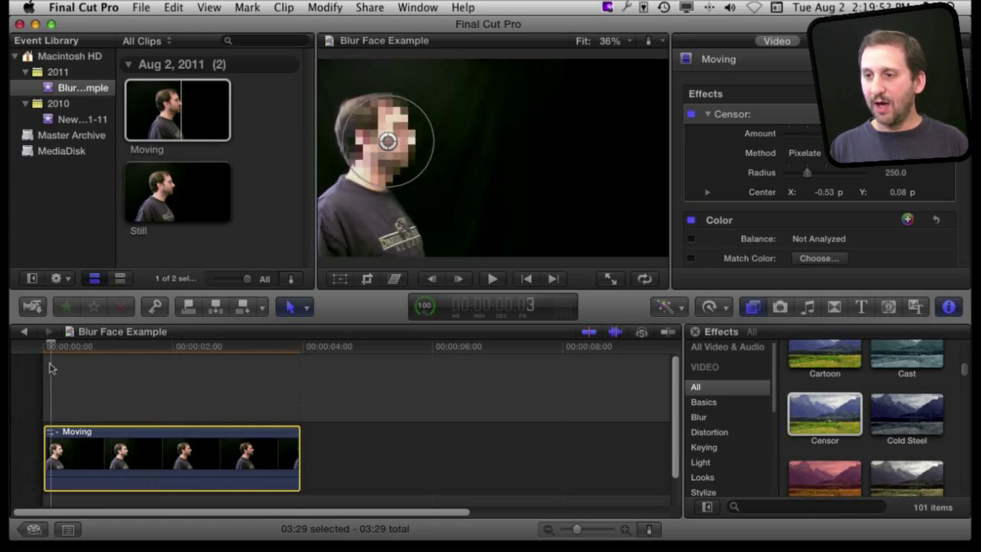
key(super+Tab)
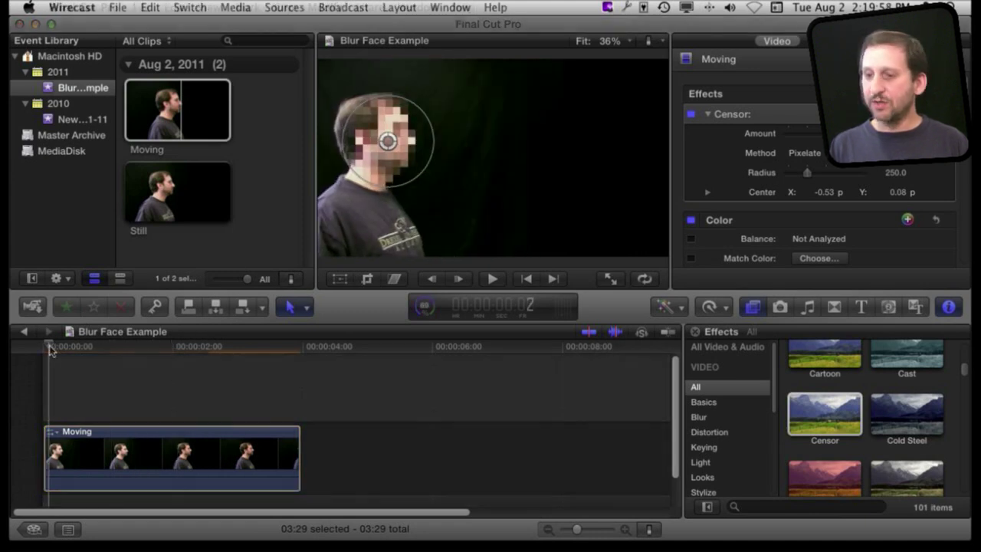
key(super+Tab)
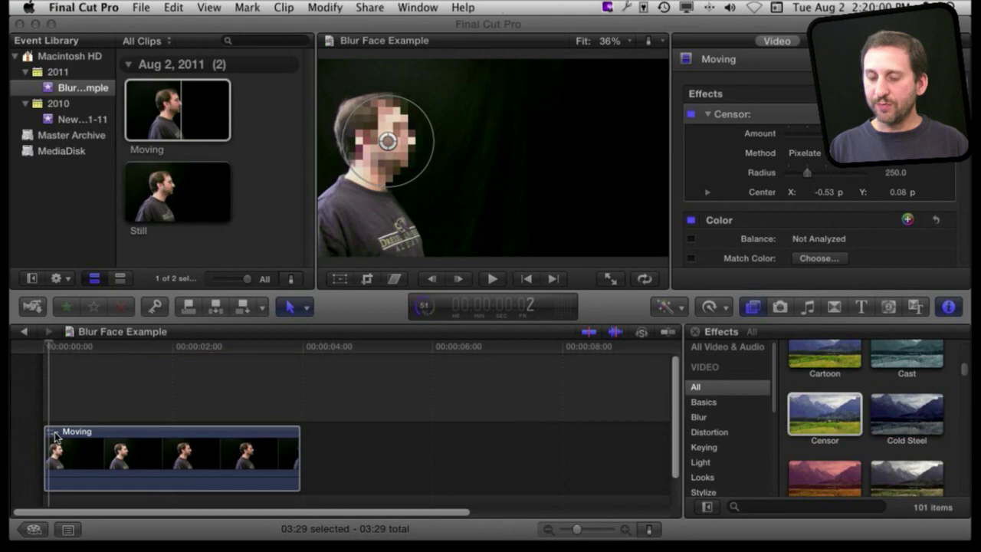
click(54, 434)
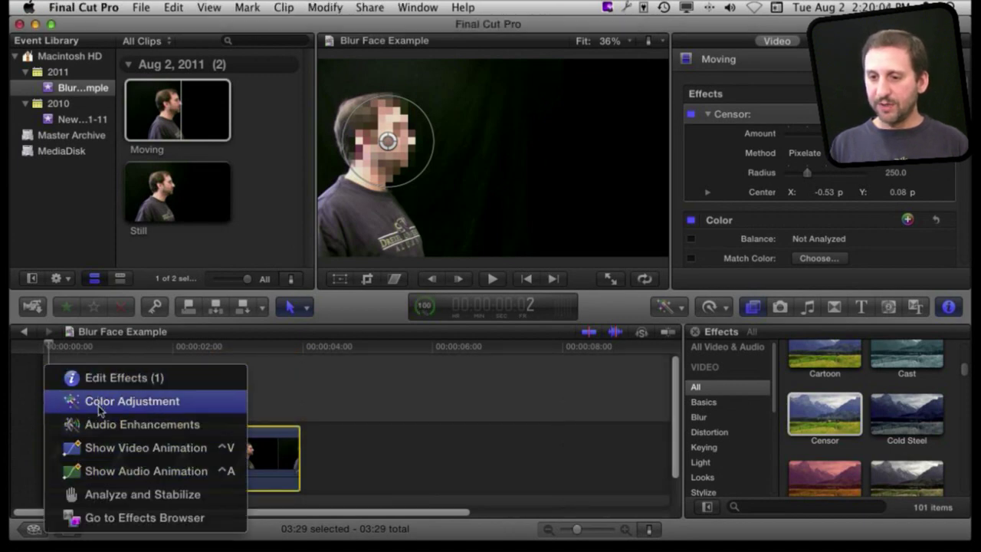
- Show the Moving clip's video animation lanes and set the Censor lane to animate Center
click(113, 457)
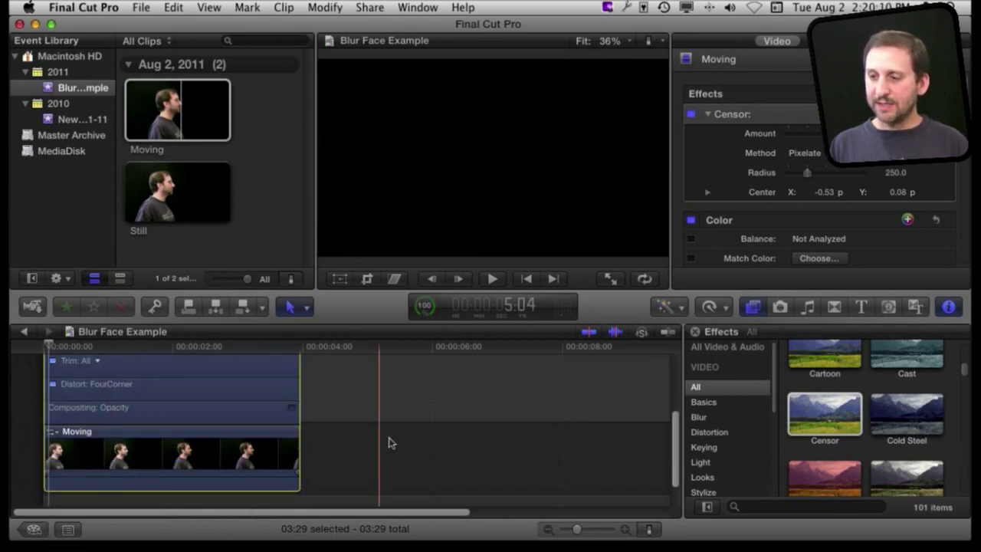
drag(676, 460, 677, 413)
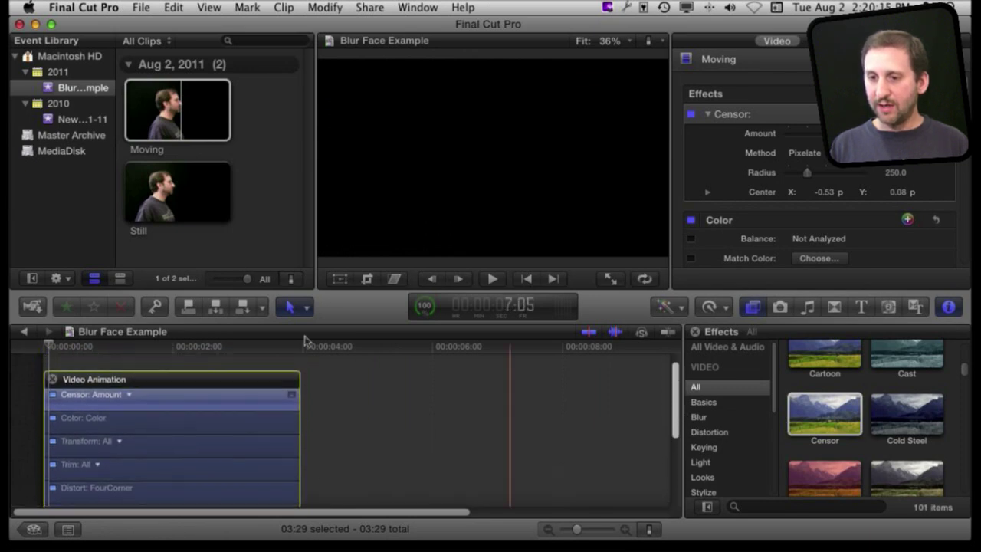
click(128, 397)
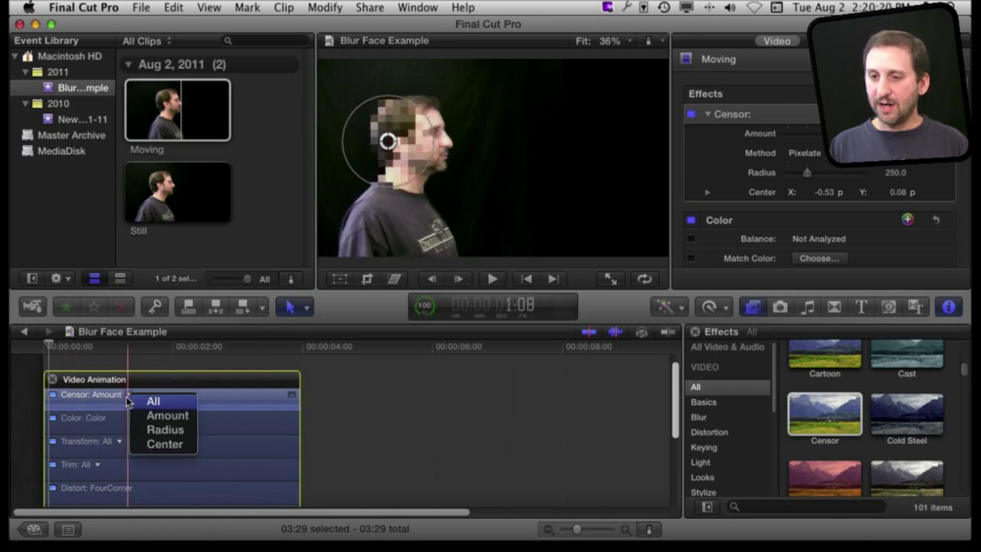
click(163, 445)
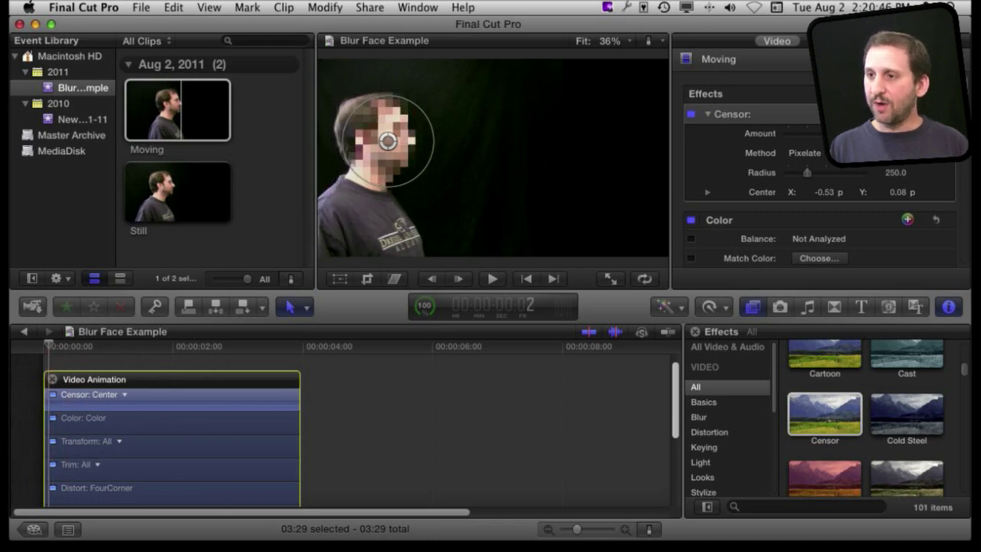
click(324, 7)
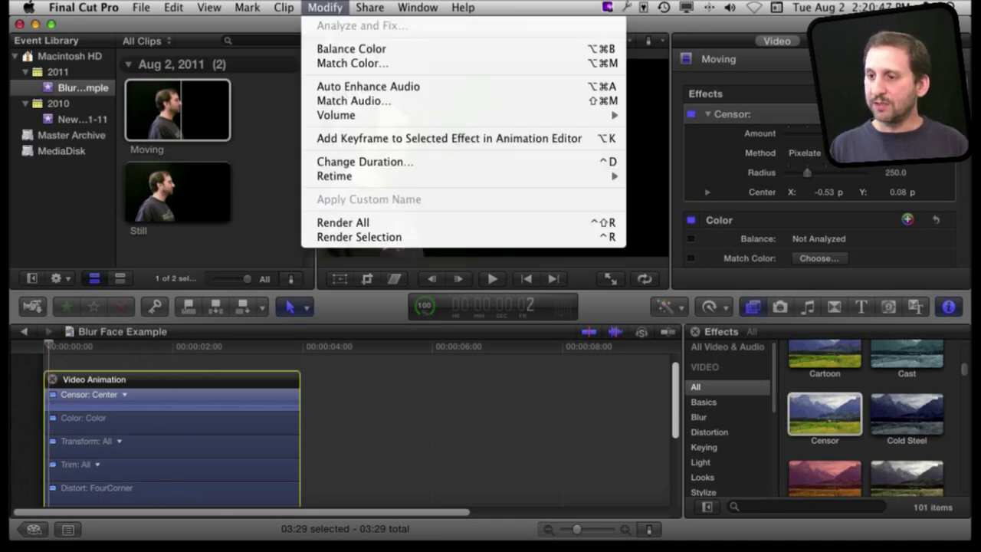
- Keyframe Censor Center at the clip start and near 2:17, placing the circle at X -0.01, Y 0.11
click(343, 139)
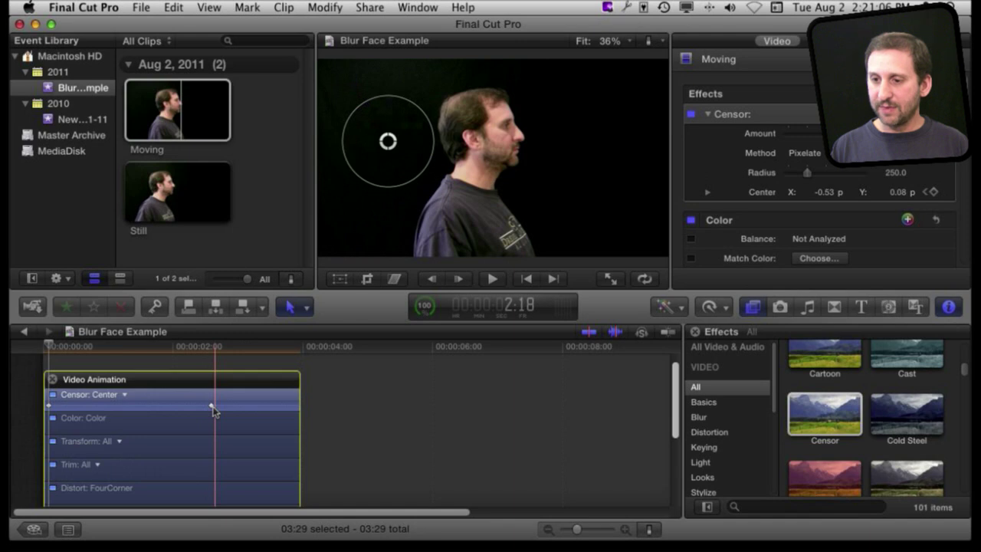
alt+click(212, 405)
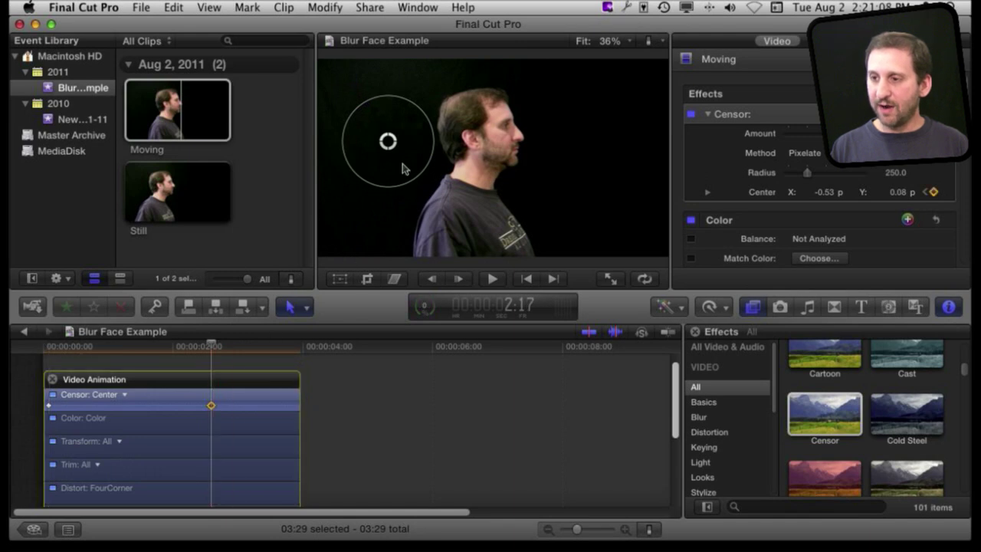
drag(400, 142, 504, 139)
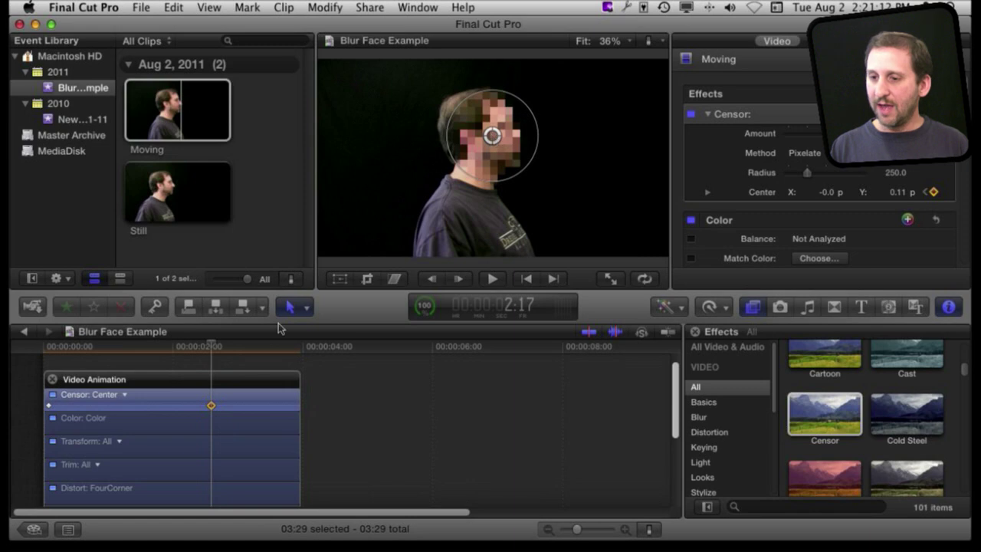
click(209, 406)
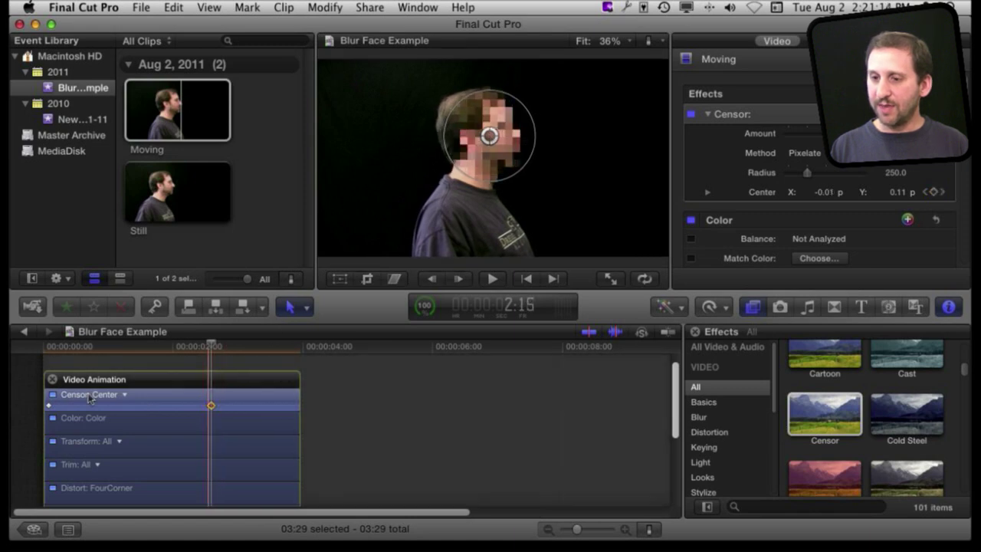
click(48, 406)
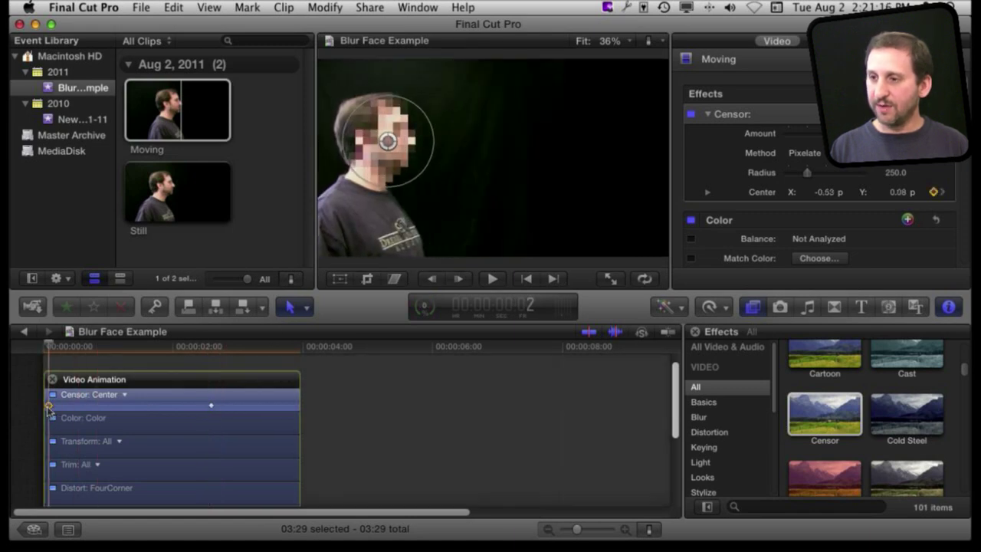
- Add a Censor Center keyframe near 1:07 with the pixelation moved to X -0.29, Y 0.09
click(53, 347)
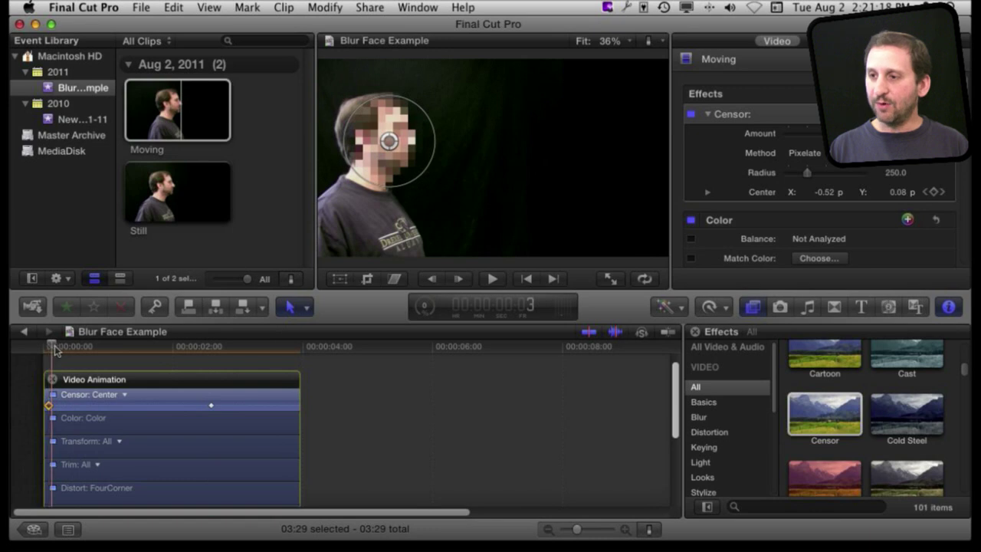
drag(54, 347, 124, 371)
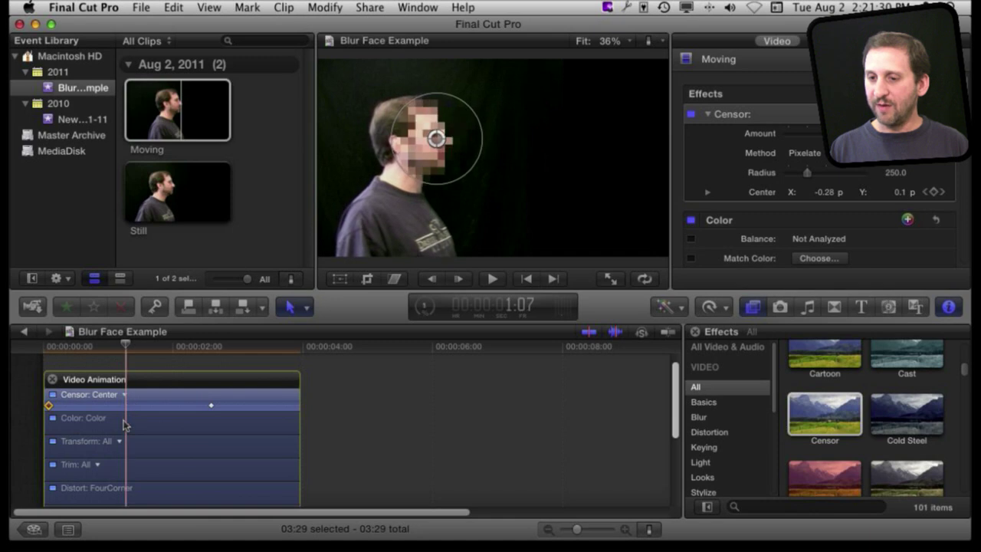
key(alt+k)
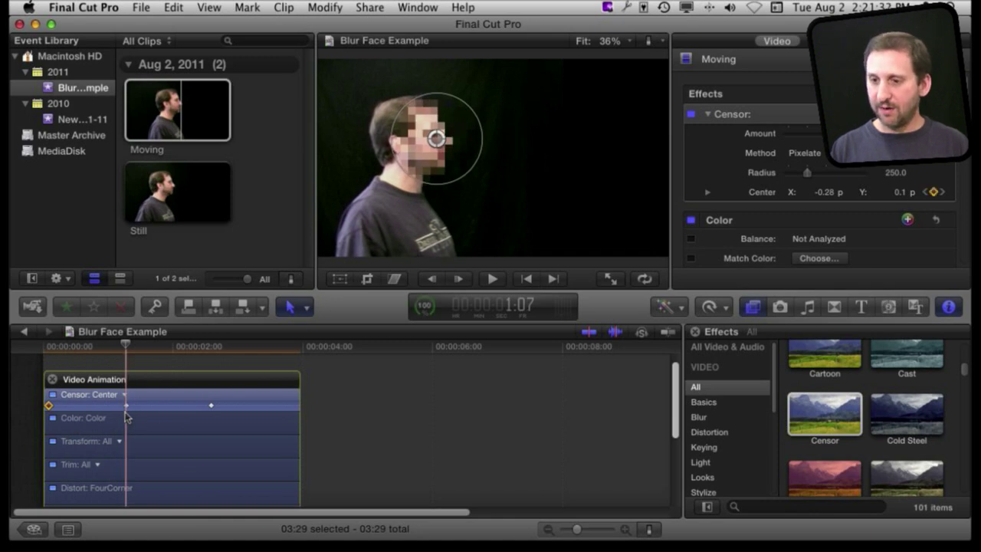
drag(125, 405, 126, 406)
drag(435, 140, 431, 140)
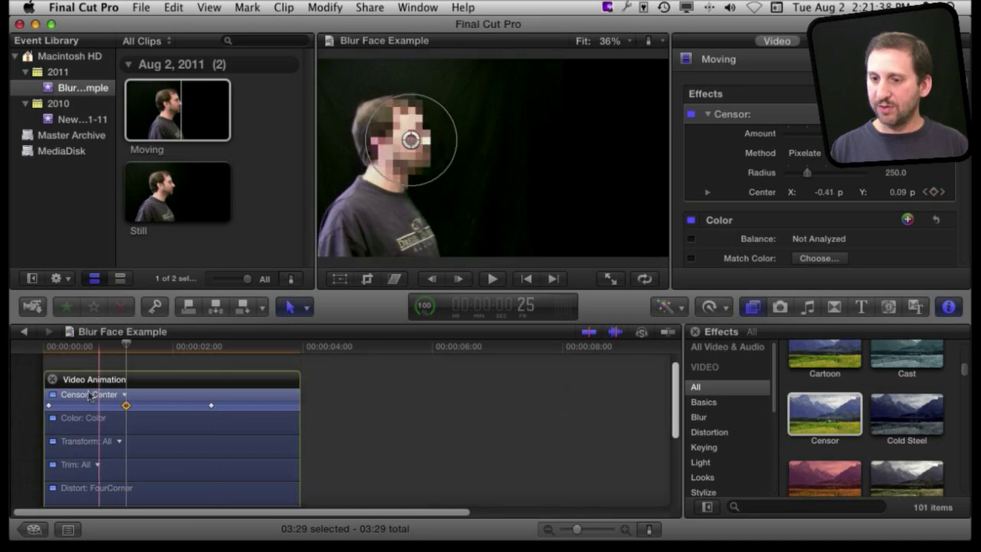
click(100, 346)
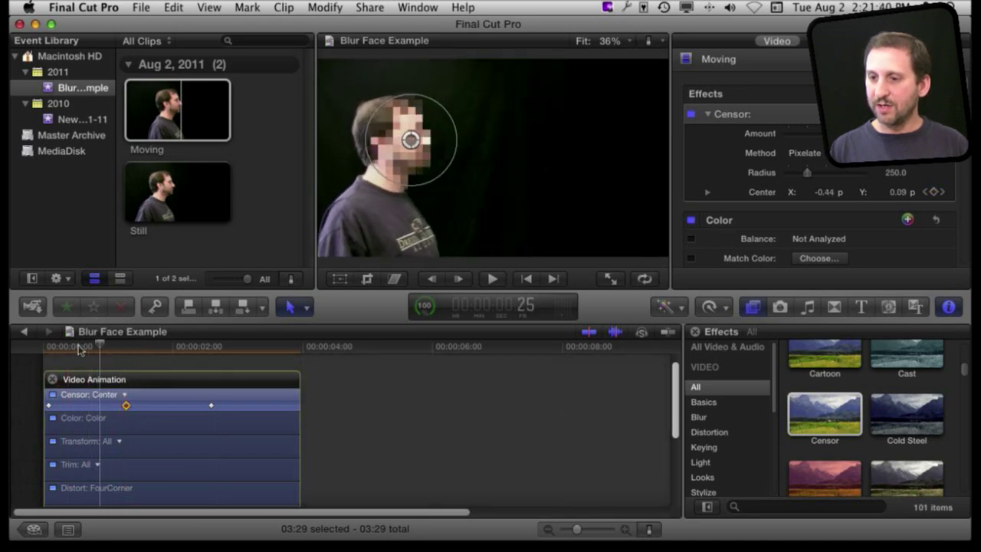